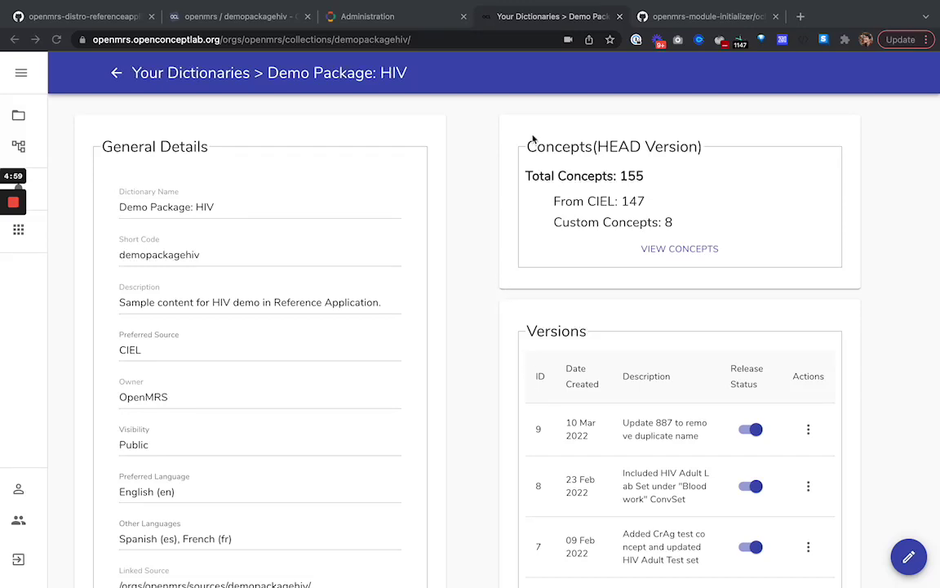
- Read the Initializer ocl.md readme section on finding the OCL .zip file
{"action": "left_click", "coordinate": [699, 16]}
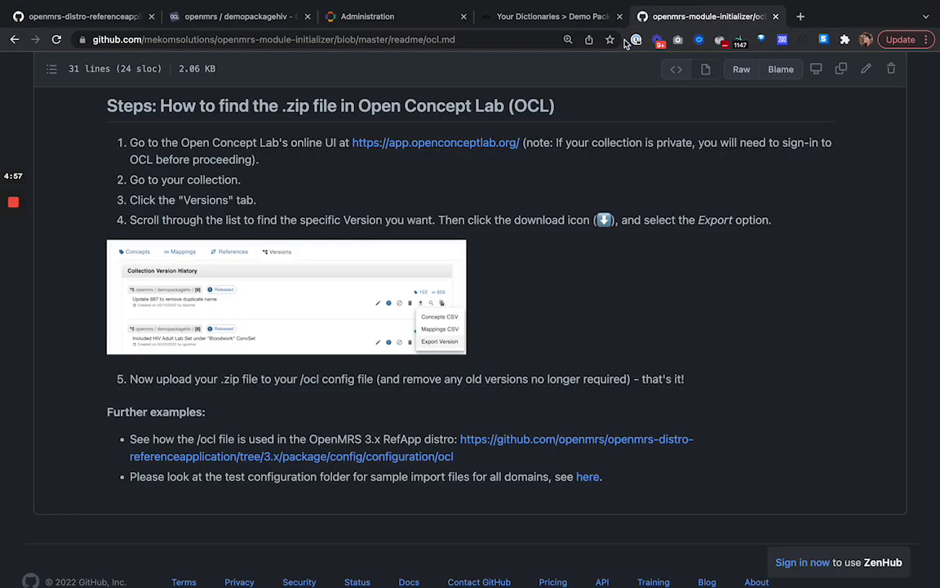
{"action": "scroll", "coordinate": [683, 261], "scroll_direction": "up", "scroll_amount": 1}
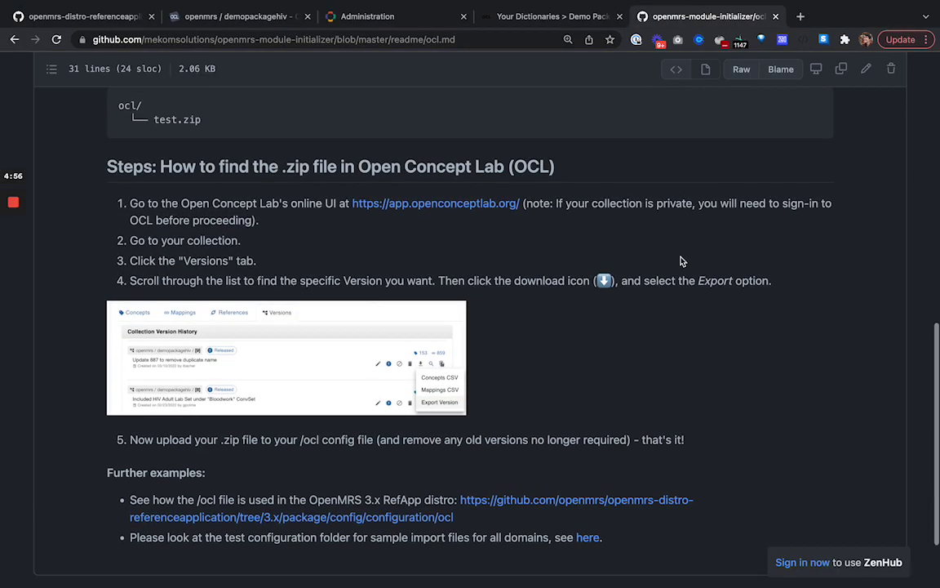
{"action": "triple_click", "coordinate": [270, 172]}
{"action": "left_click", "coordinate": [360, 167]}
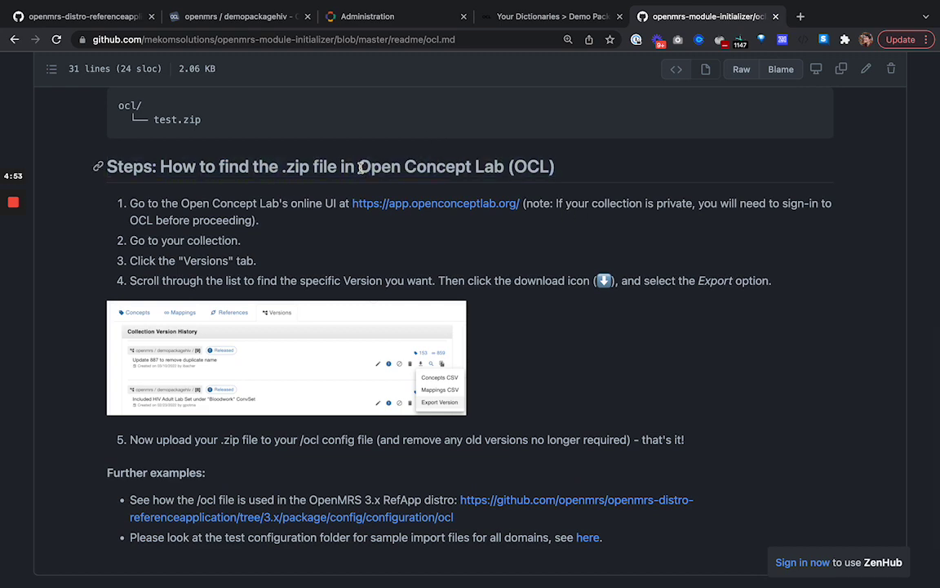
{"action": "left_click_drag", "start_coordinate": [363, 168], "coordinate": [557, 172]}
{"action": "scroll", "coordinate": [558, 187], "scroll_direction": "up", "scroll_amount": 5}
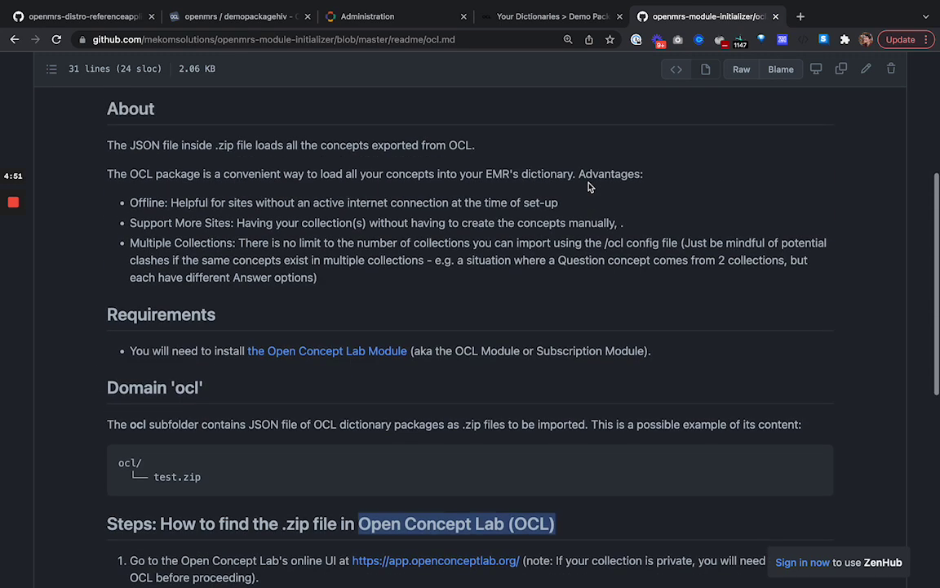
- Review the readme's listed advantages: offline use, more sites, multiple collections, then view the distro ocl folder
{"action": "triple_click", "coordinate": [171, 204]}
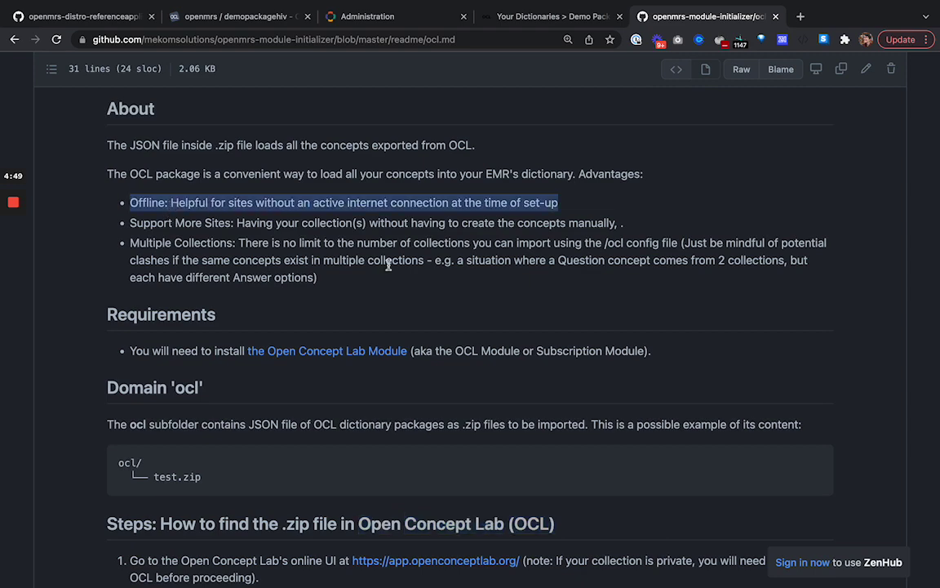
{"action": "scroll", "coordinate": [388, 265], "scroll_direction": "down", "scroll_amount": 2}
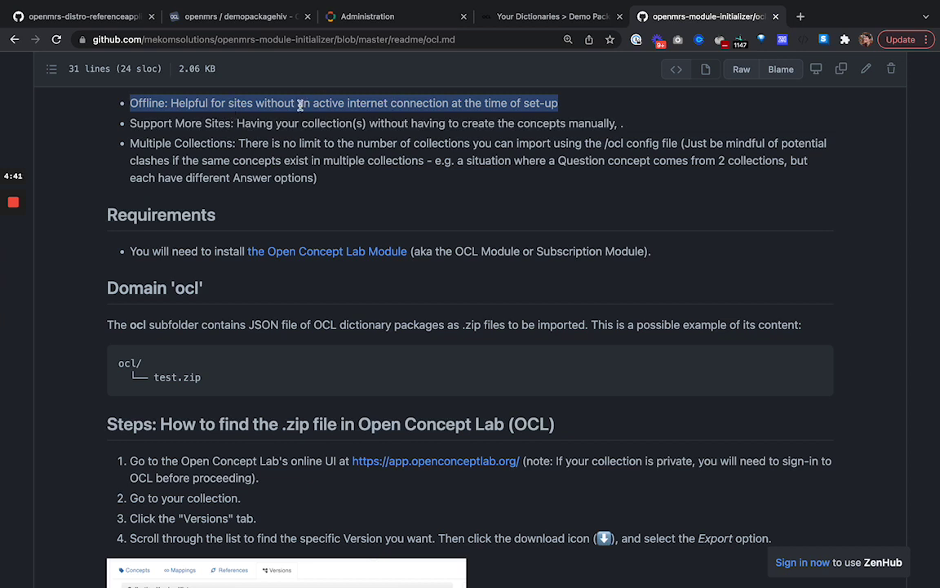
{"action": "left_click_drag", "start_coordinate": [298, 104], "coordinate": [422, 102]}
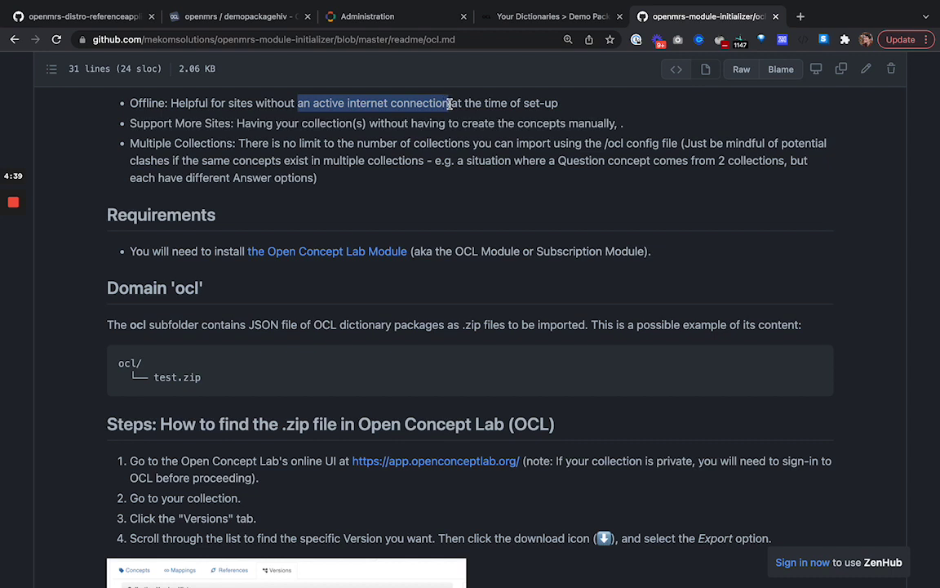
{"action": "triple_click", "coordinate": [351, 123]}
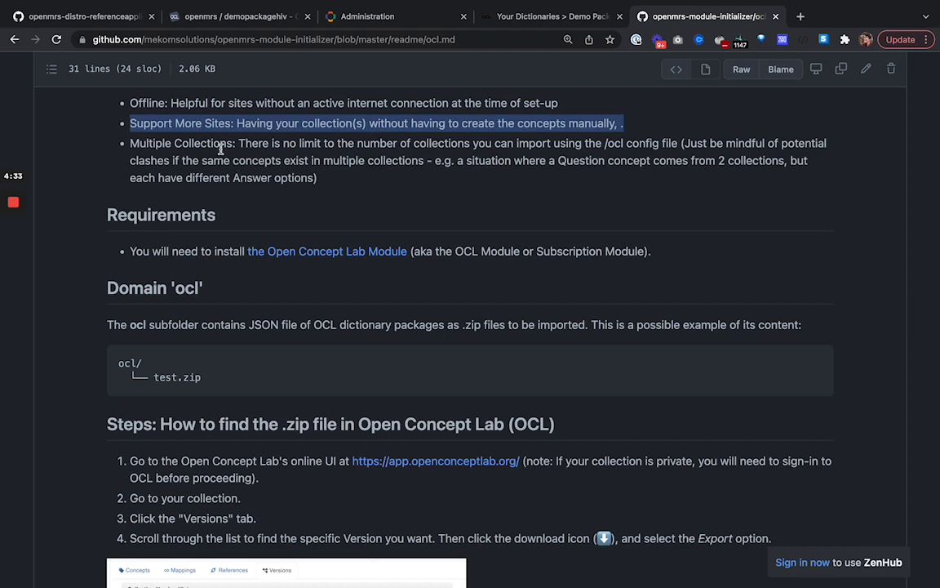
{"action": "triple_click", "coordinate": [288, 153]}
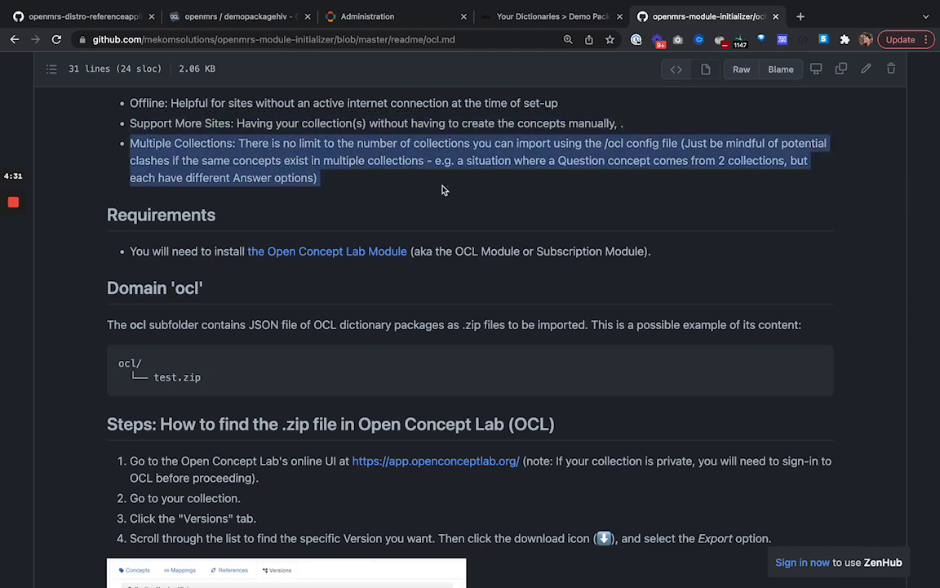
{"action": "left_click", "coordinate": [92, 17]}
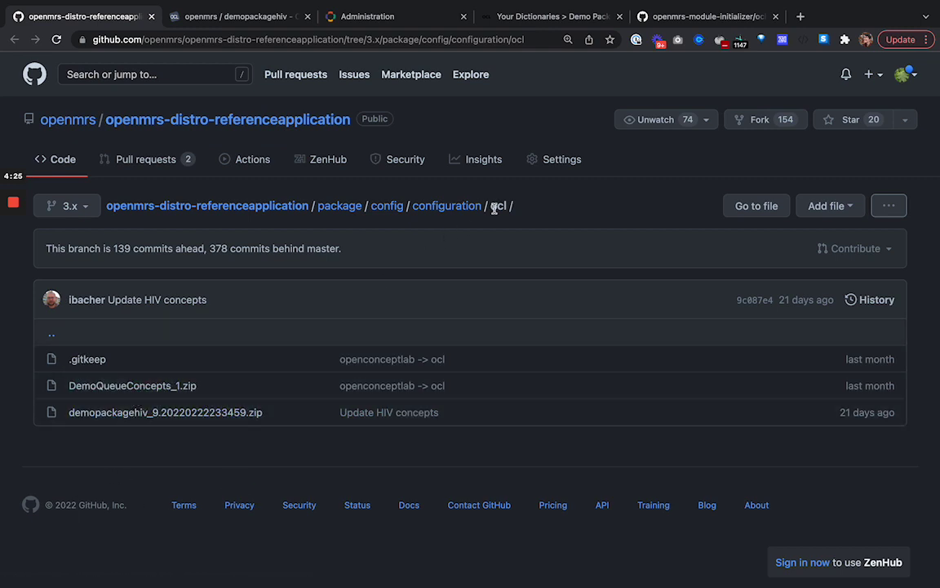
- Look over the Demo Package: HIV dictionary page, then switch to its collection versions list
{"action": "left_click", "coordinate": [552, 18]}
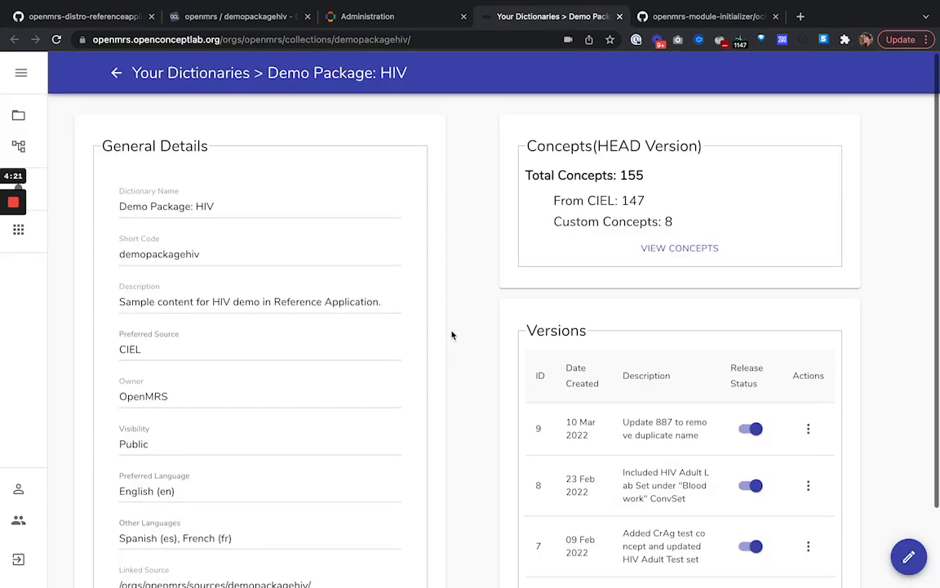
{"action": "scroll", "coordinate": [452, 335], "scroll_direction": "down", "scroll_amount": 2}
{"action": "scroll", "coordinate": [452, 335], "scroll_direction": "up", "scroll_amount": 2}
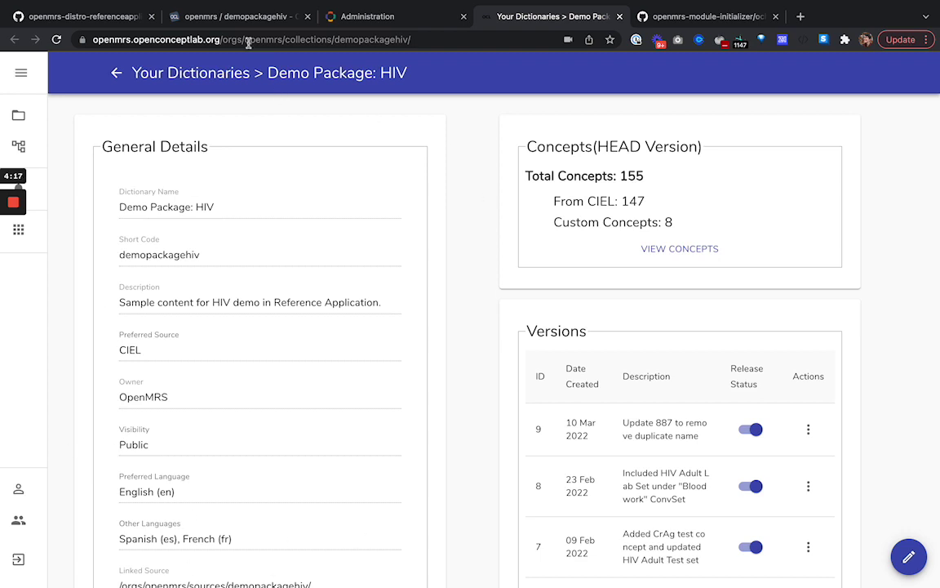
{"action": "left_click_drag", "start_coordinate": [267, 73], "coordinate": [414, 99]}
{"action": "left_click", "coordinate": [485, 180]}
{"action": "left_click", "coordinate": [216, 18]}
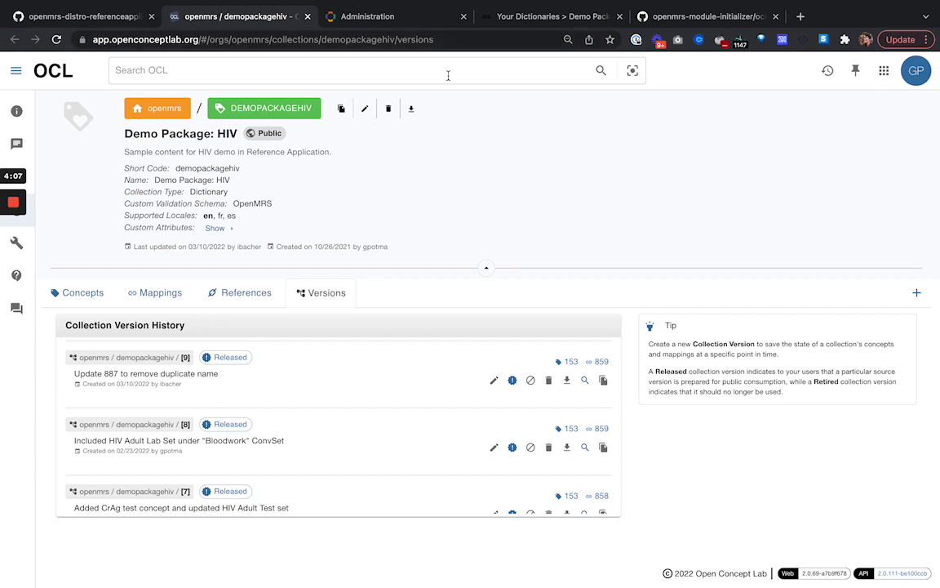
- Return to the Demo Package: HIV details and check the newest version's actions menu without choosing one
{"action": "mouse_move", "coordinate": [7, 192]}
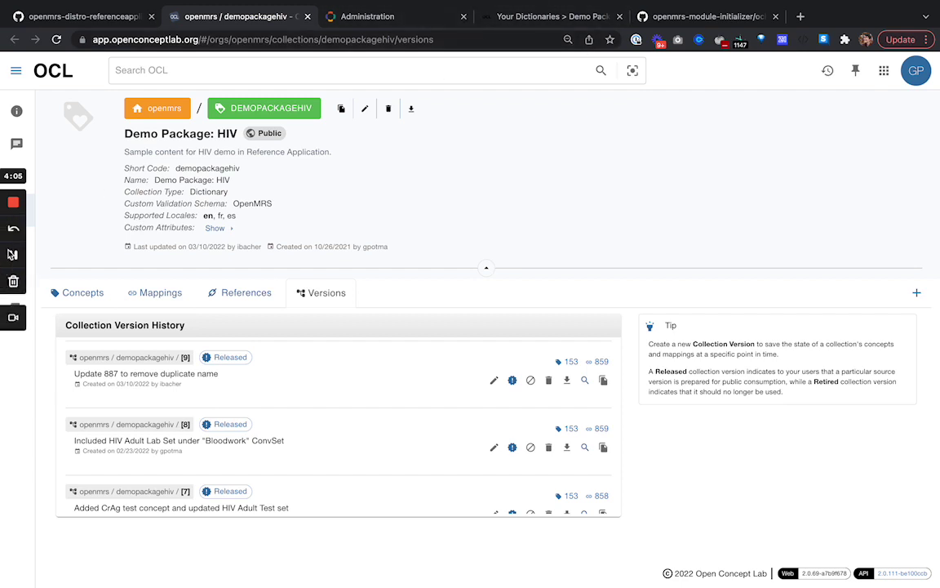
{"action": "left_click", "coordinate": [516, 20]}
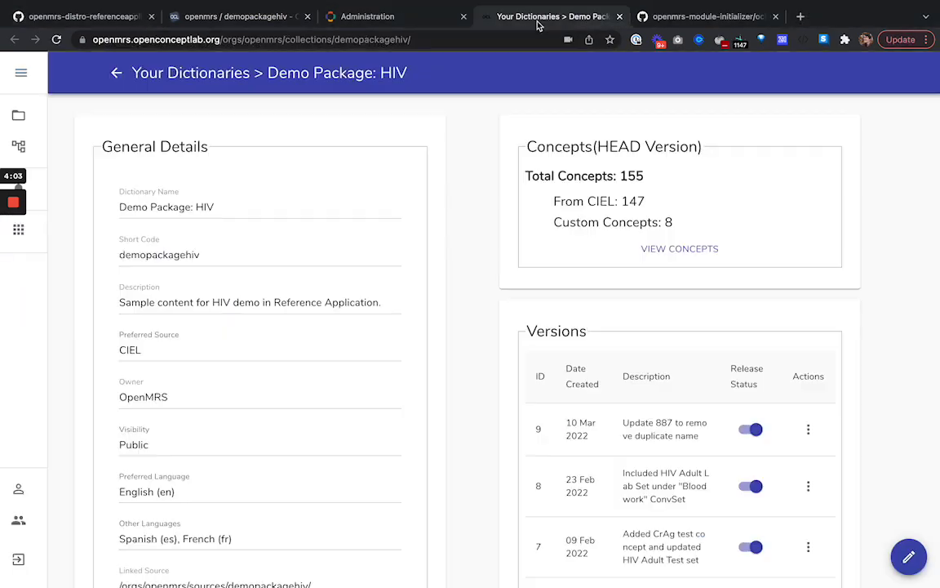
{"action": "scroll", "coordinate": [768, 447], "scroll_direction": "down", "scroll_amount": 3}
{"action": "scroll", "coordinate": [734, 457], "scroll_direction": "up", "scroll_amount": 3}
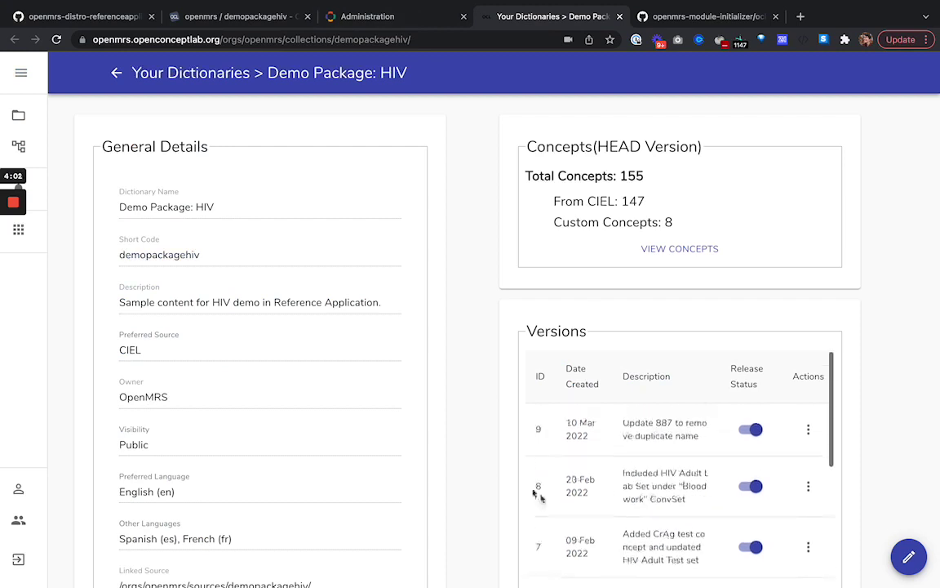
{"action": "scroll", "coordinate": [457, 447], "scroll_direction": "down", "scroll_amount": 2}
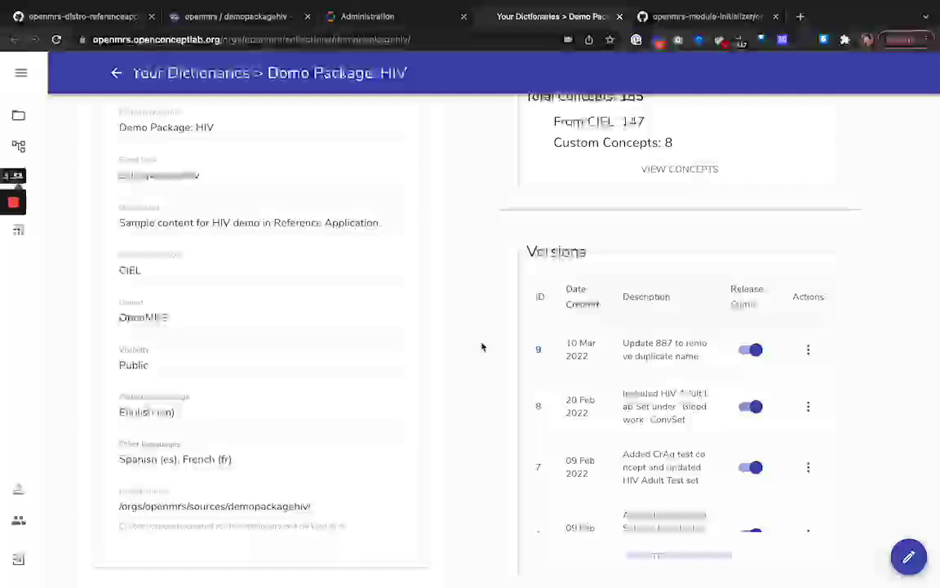
{"action": "left_click", "coordinate": [808, 351]}
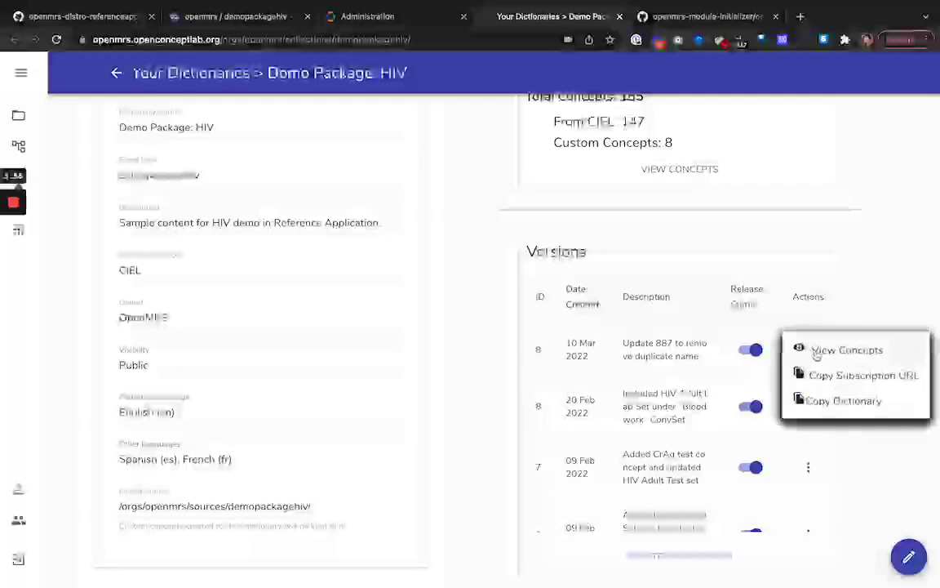
{"action": "left_click", "coordinate": [853, 382]}
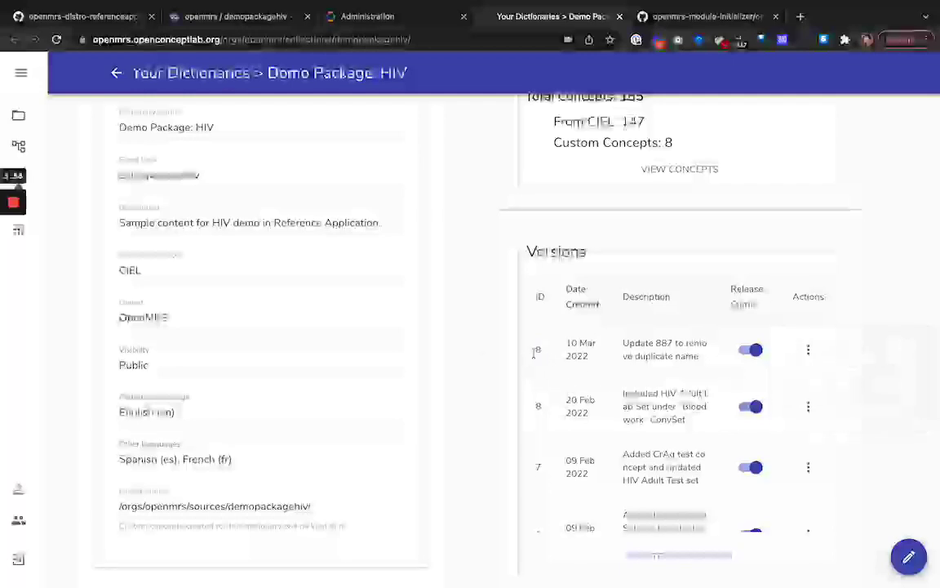
{"action": "scroll", "coordinate": [543, 357], "scroll_direction": "up", "scroll_amount": 2}
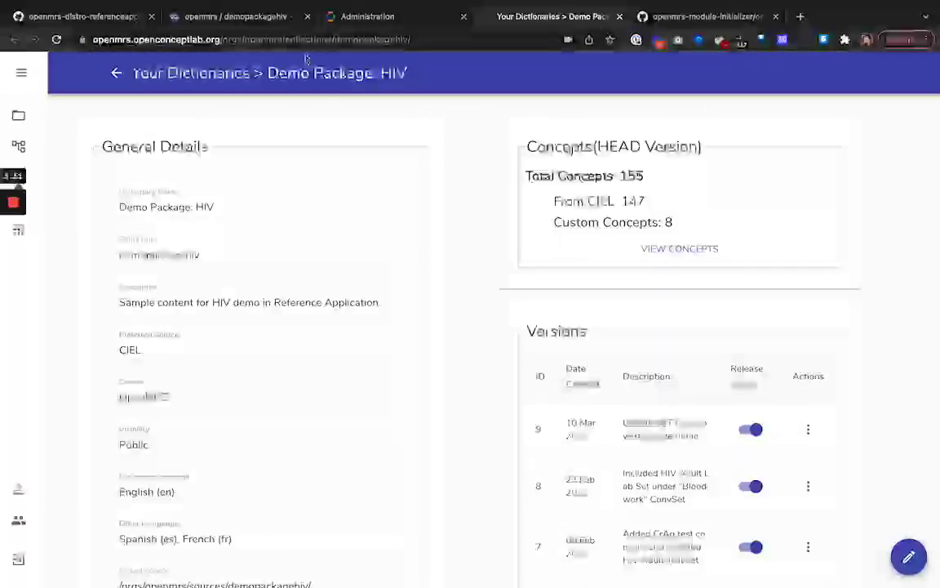
- Copy version 9's collection URL from the Versions list, then go to OpenMRS Administration
{"action": "left_click", "coordinate": [228, 16]}
{"action": "scroll", "coordinate": [386, 415], "scroll_direction": "down", "scroll_amount": 1}
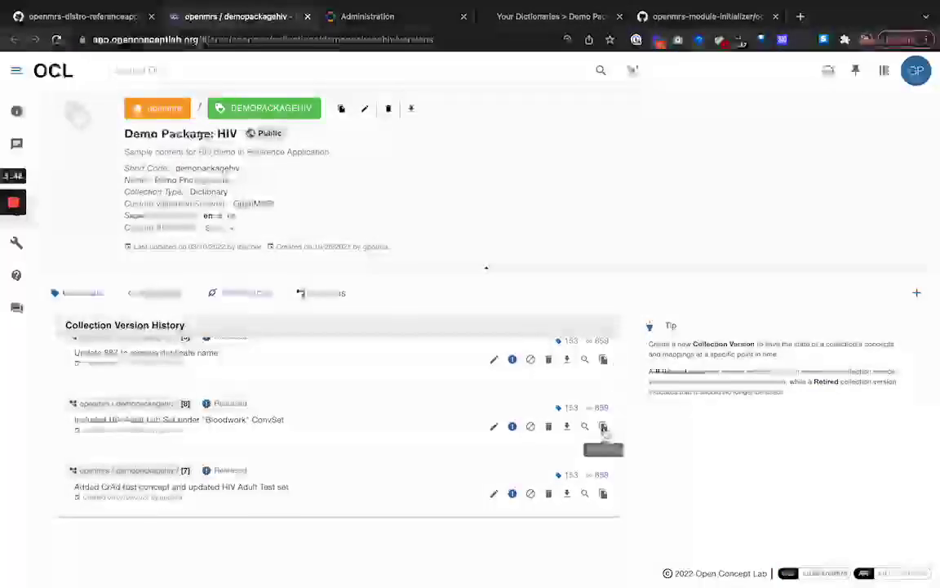
{"action": "left_click", "coordinate": [603, 426]}
{"action": "scroll", "coordinate": [603, 427], "scroll_direction": "up", "scroll_amount": 1}
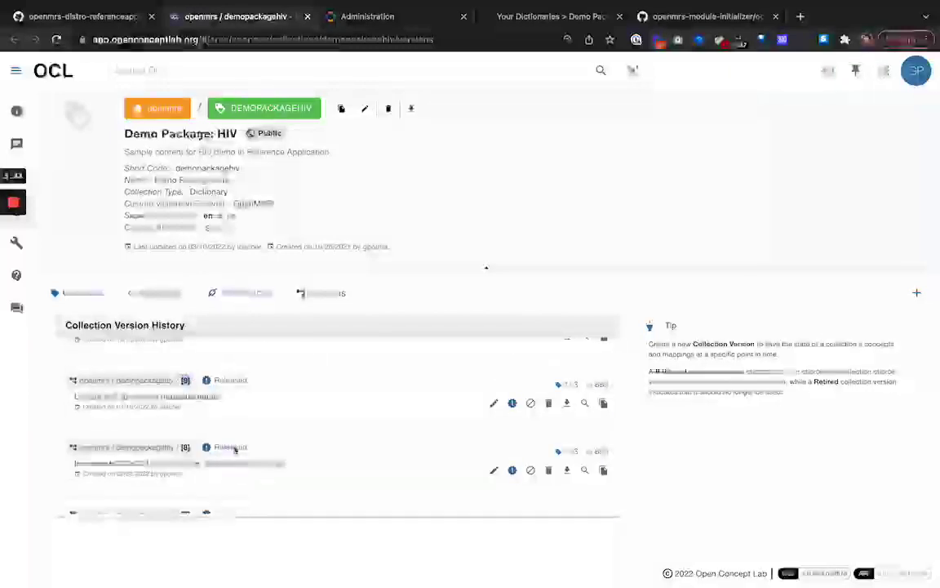
{"action": "scroll", "coordinate": [236, 445], "scroll_direction": "up", "scroll_amount": 1}
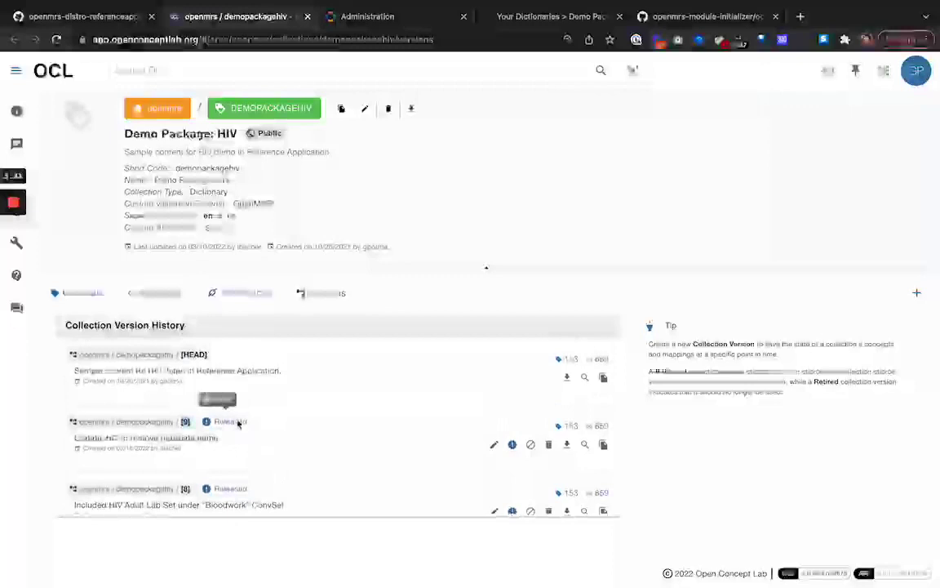
{"action": "left_click", "coordinate": [603, 444]}
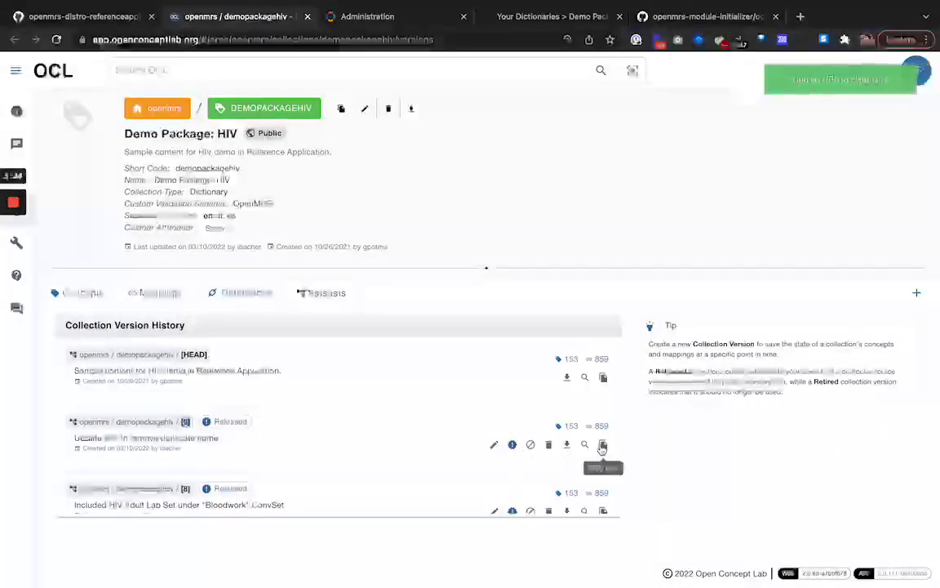
{"action": "left_click", "coordinate": [377, 18]}
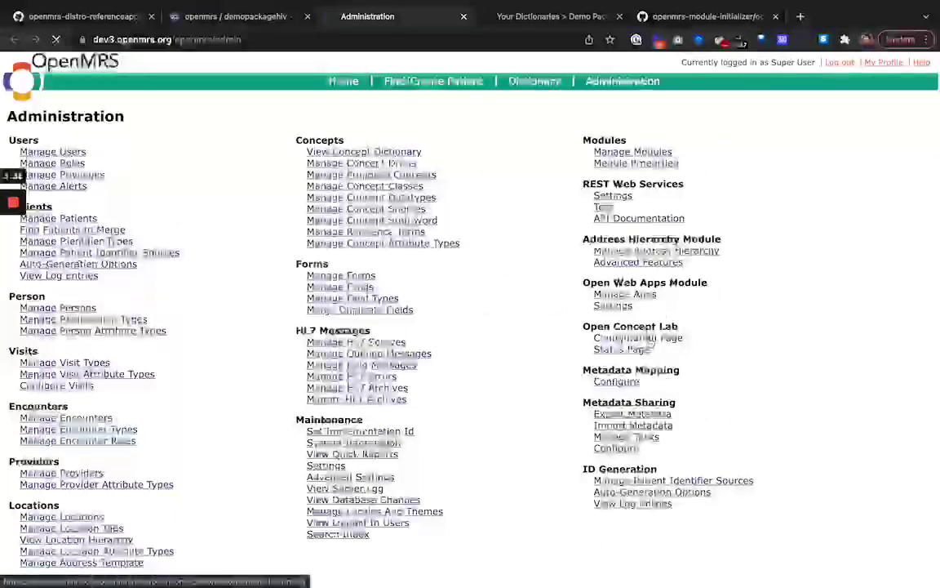
- Follow the Open Concept Lab configuration link and log in with the administrator username and password
{"action": "left_click", "coordinate": [649, 344]}
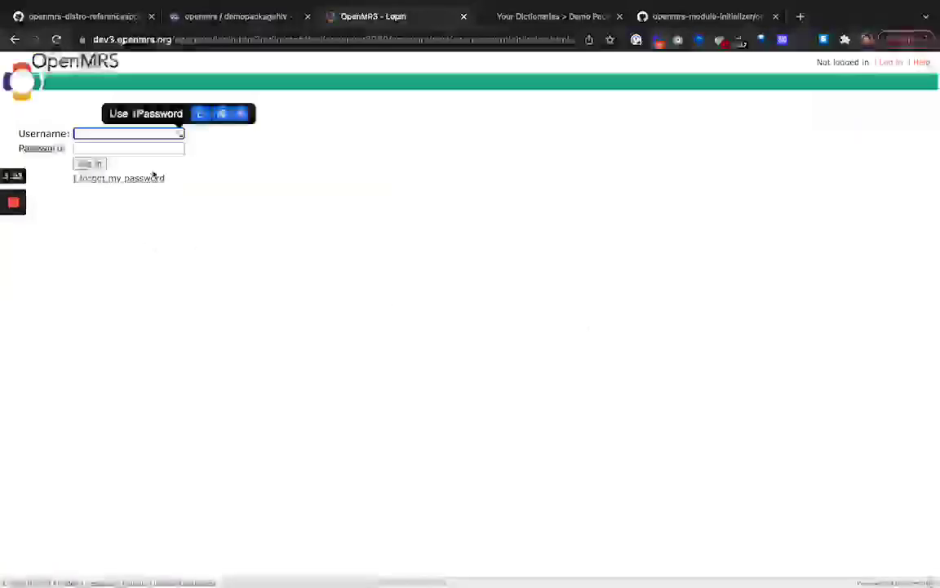
{"action": "type", "text": "admin"}
{"action": "key", "text": "Tab"}
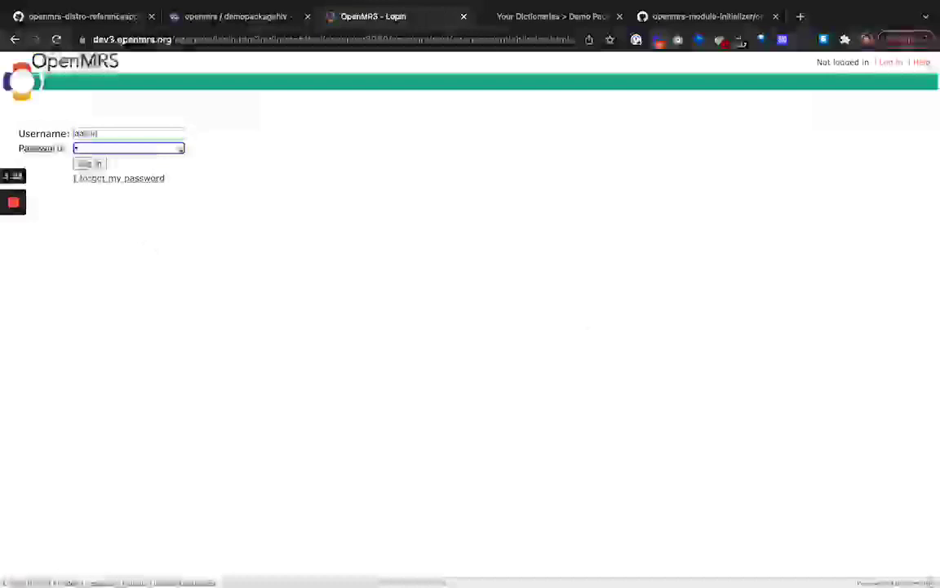
{"action": "type", "text": "Admin123"}
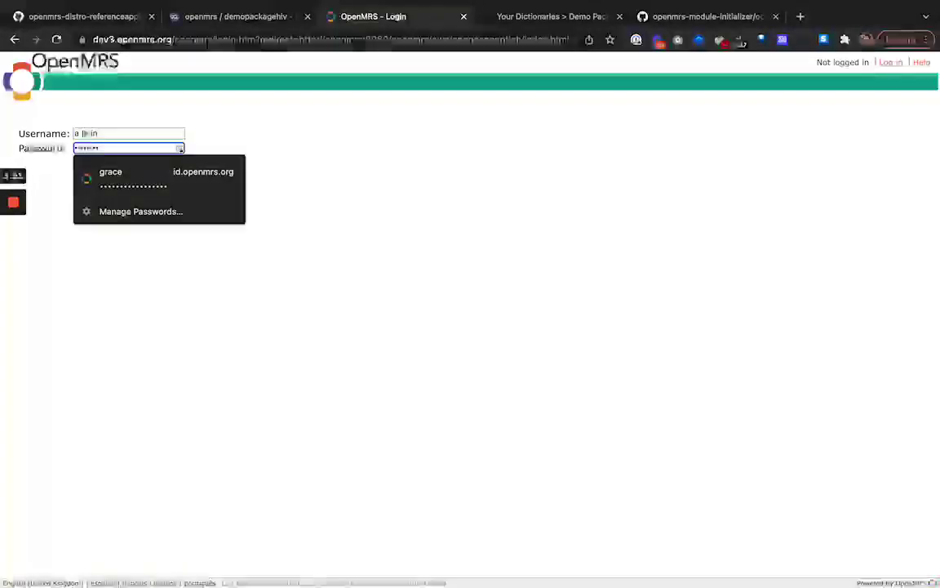
{"action": "left_click", "coordinate": [82, 163]}
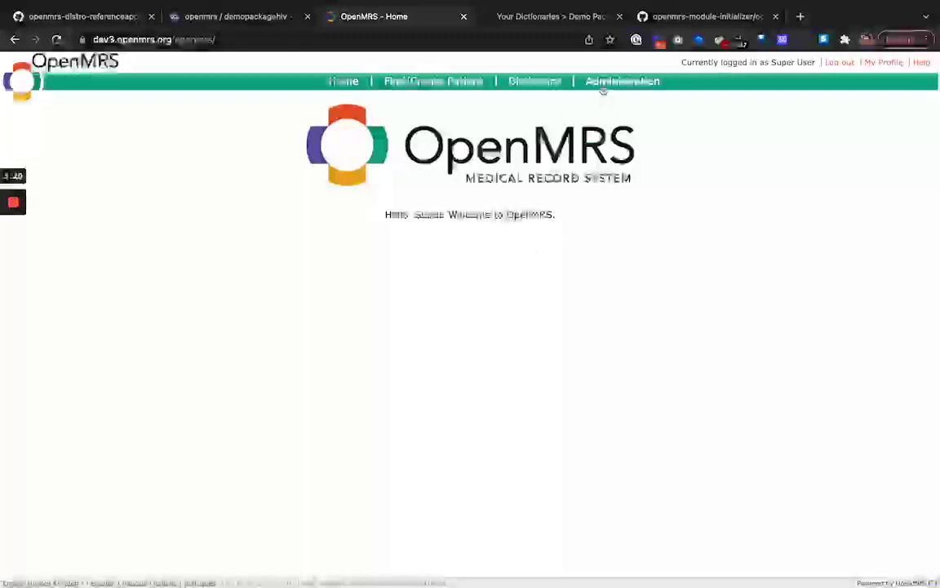
- Open the OCL subscription settings from Administration and select the full Subscription URL
{"action": "left_click", "coordinate": [602, 85]}
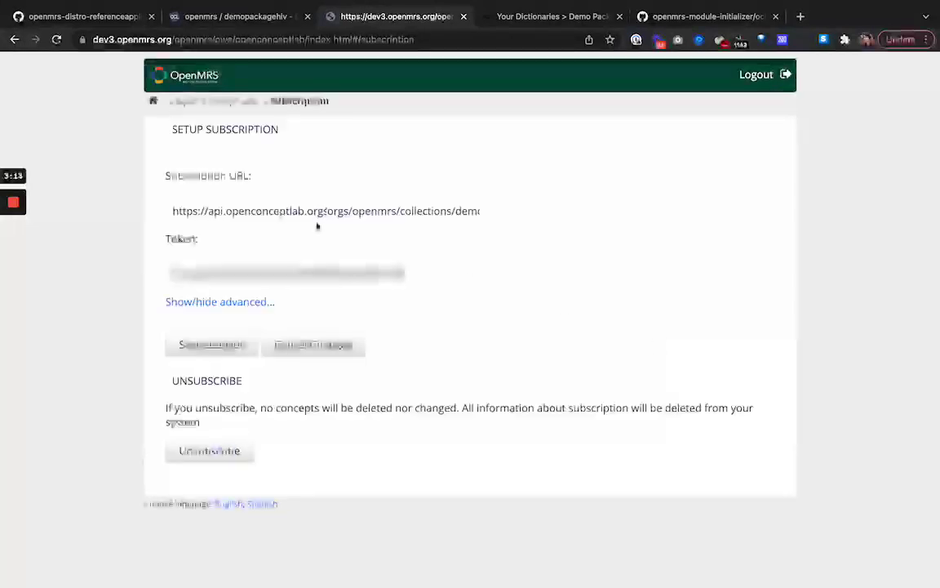
{"action": "left_click", "coordinate": [327, 212]}
{"action": "key", "text": "ctrl+a"}
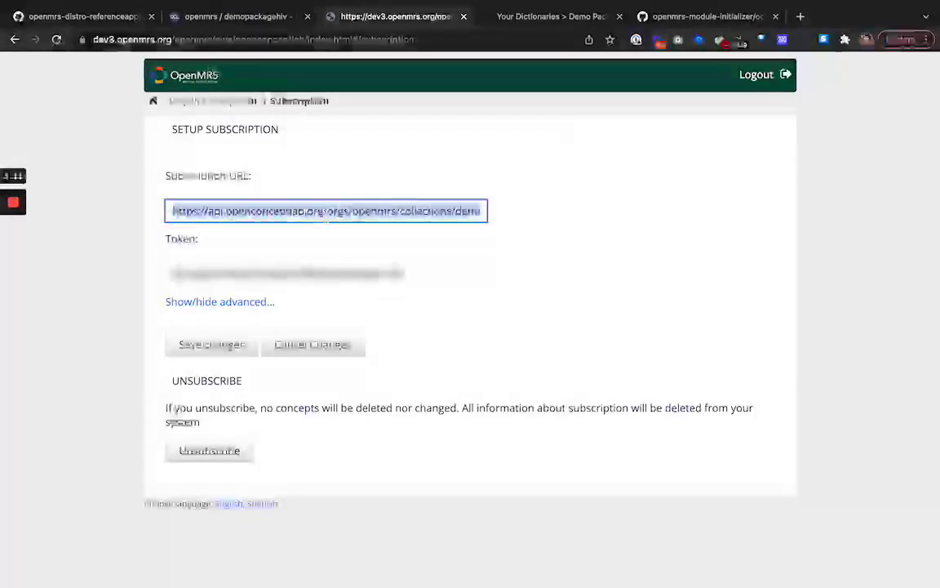
{"action": "key", "text": "End"}
{"action": "key", "text": "ctrl+a"}
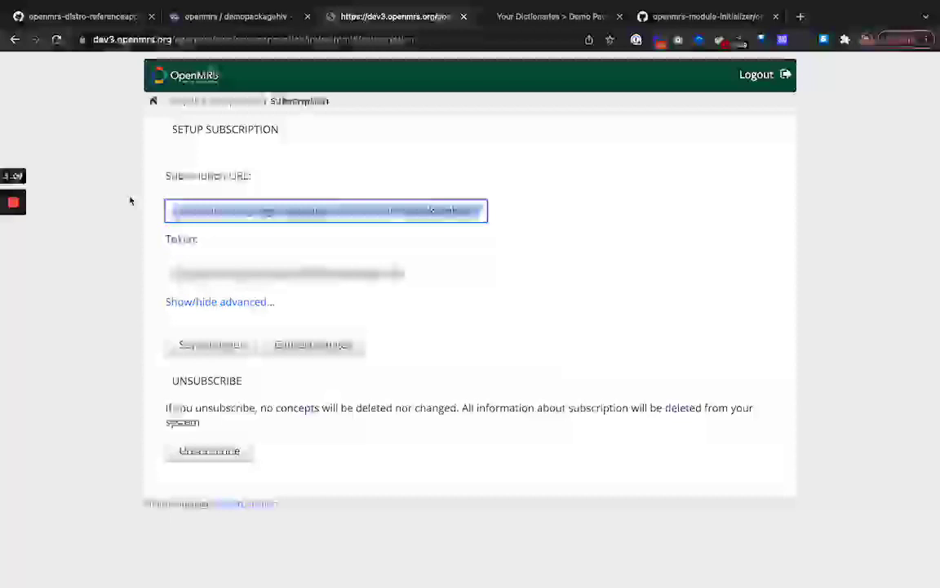
{"action": "left_click", "coordinate": [131, 199]}
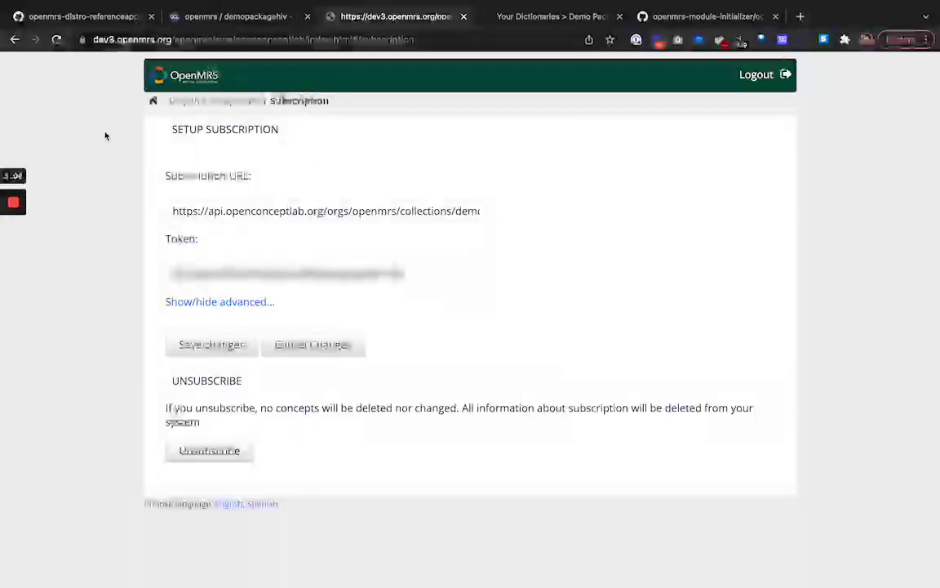
- Compare the distro's ocl folder with the OpenMRS subscription settings, ending on the GitHub ocl folder
{"action": "left_click", "coordinate": [89, 16]}
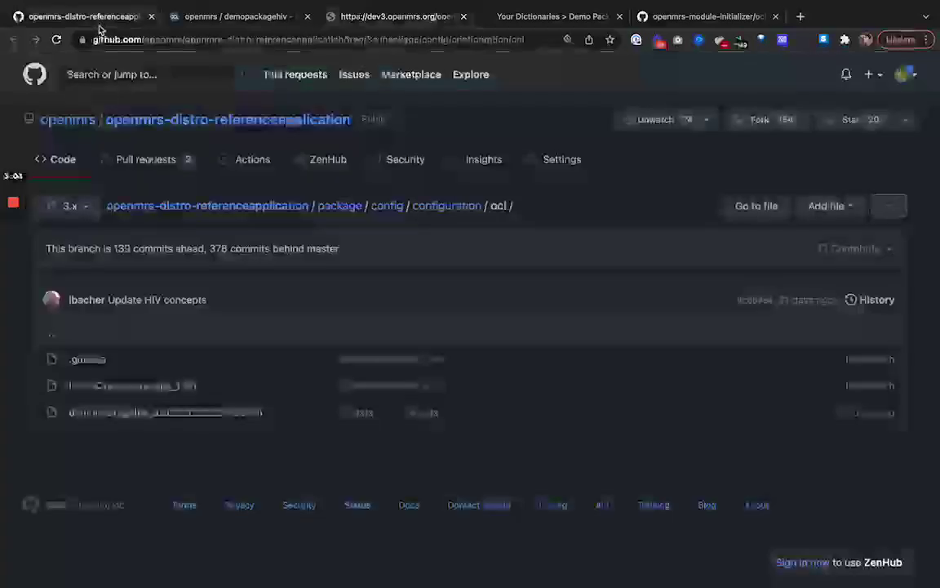
{"action": "left_click", "coordinate": [417, 18]}
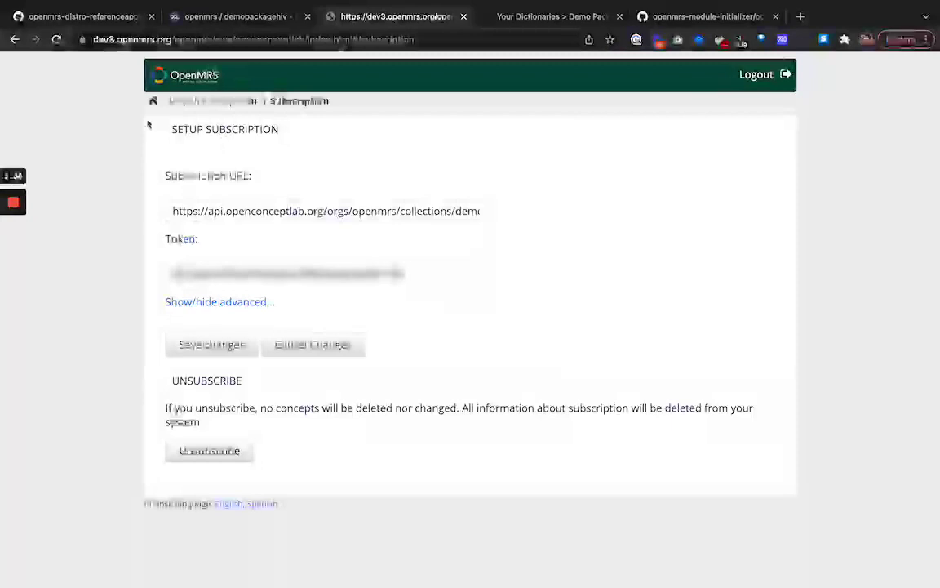
{"action": "left_click", "coordinate": [80, 9]}
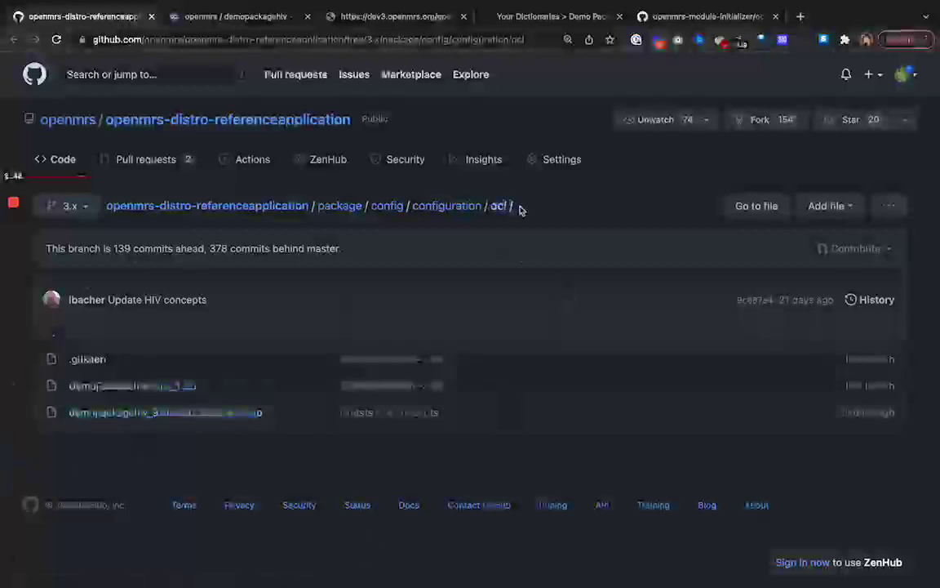
- Review the Initializer module's ocl.md documentation, then return to the distro's ocl folder
{"action": "left_click", "coordinate": [701, 16]}
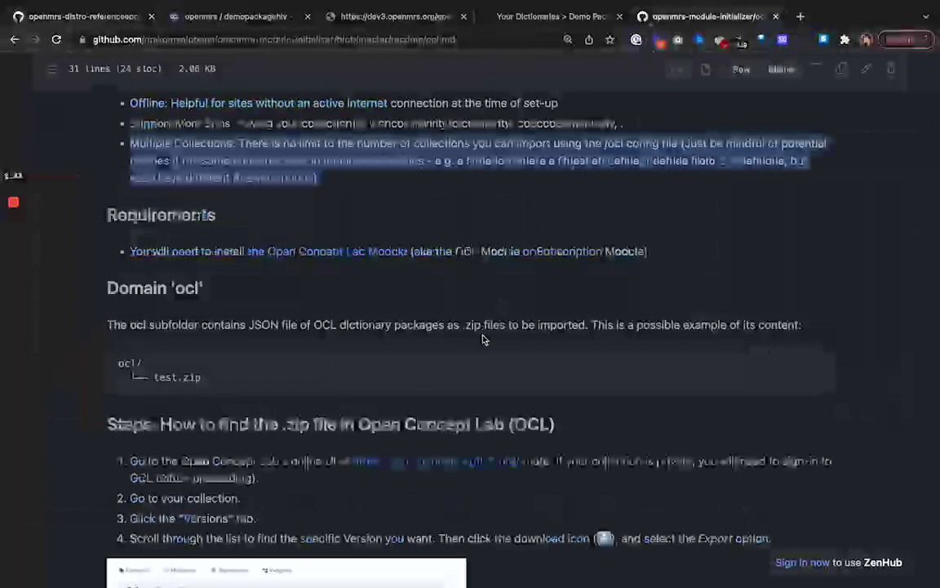
{"action": "scroll", "coordinate": [482, 339], "scroll_direction": "up", "scroll_amount": 5}
{"action": "scroll", "coordinate": [482, 339], "scroll_direction": "down", "scroll_amount": 1}
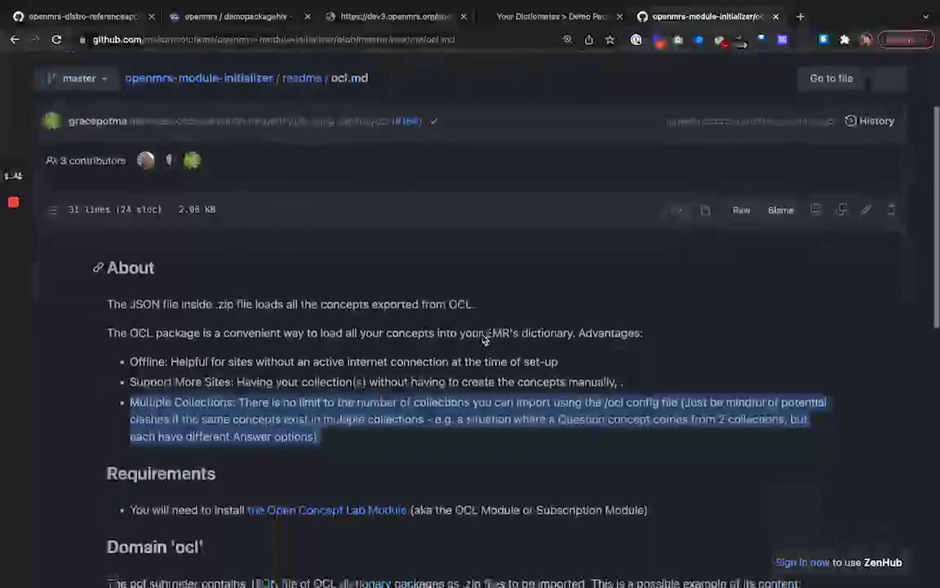
{"action": "scroll", "coordinate": [31, 365], "scroll_direction": "up", "scroll_amount": 1}
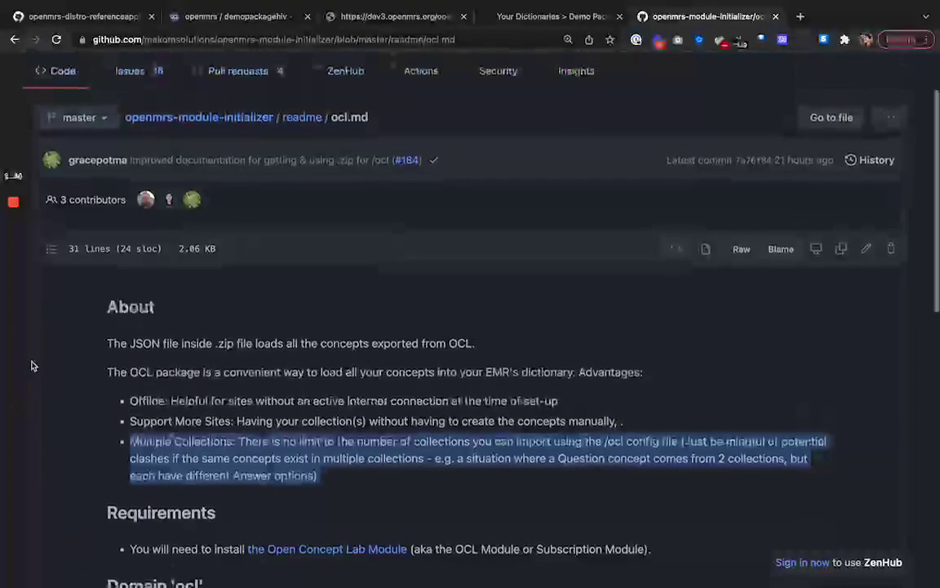
{"action": "scroll", "coordinate": [31, 365], "scroll_direction": "up", "scroll_amount": 1}
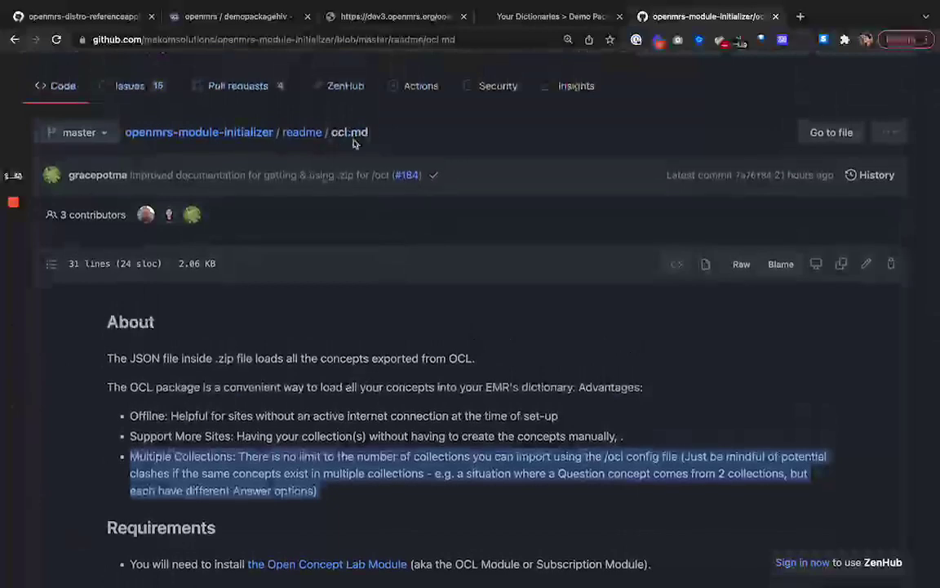
{"action": "left_click", "coordinate": [106, 17]}
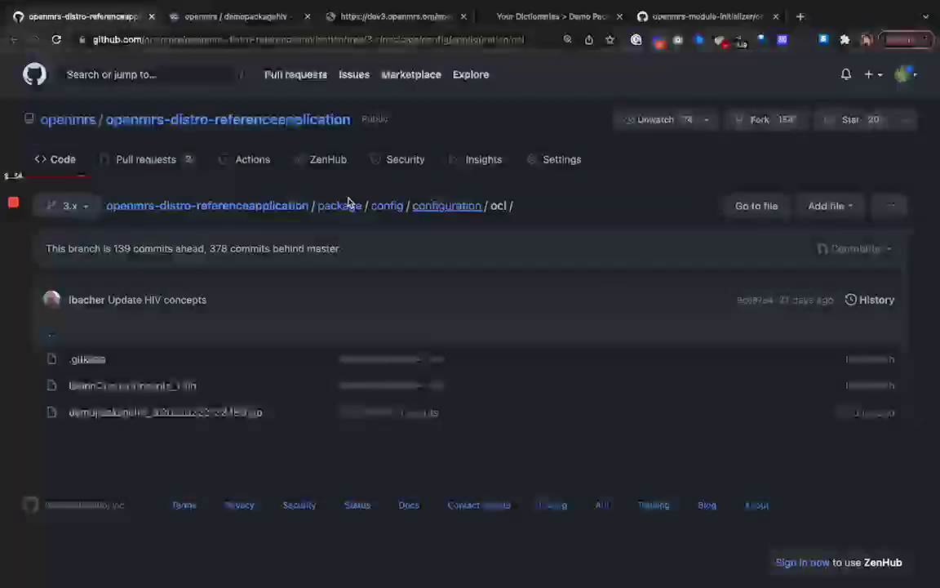
- Navigate from the repository root through package, config and configuration into the ocl folder
{"action": "left_click", "coordinate": [268, 208]}
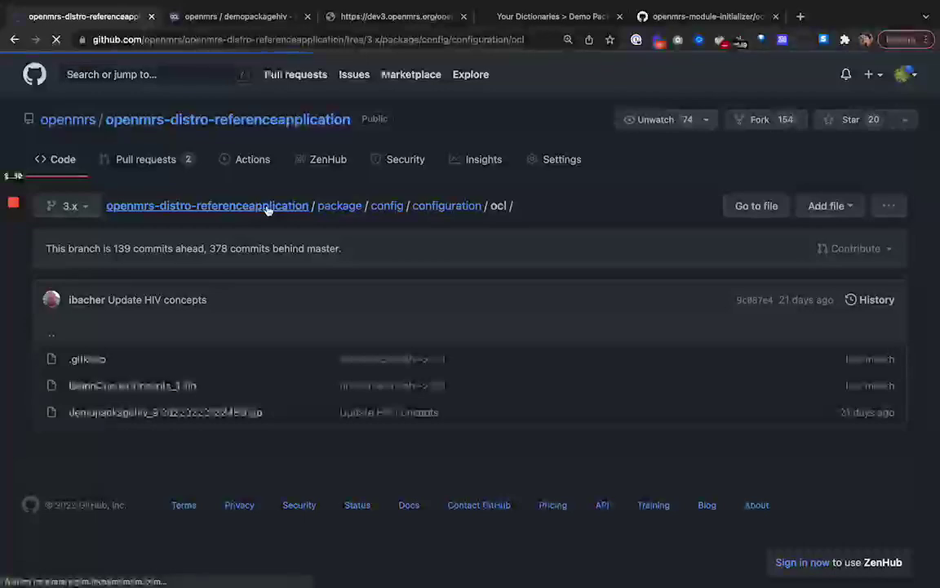
{"action": "scroll", "coordinate": [13, 400], "scroll_direction": "down", "scroll_amount": 3}
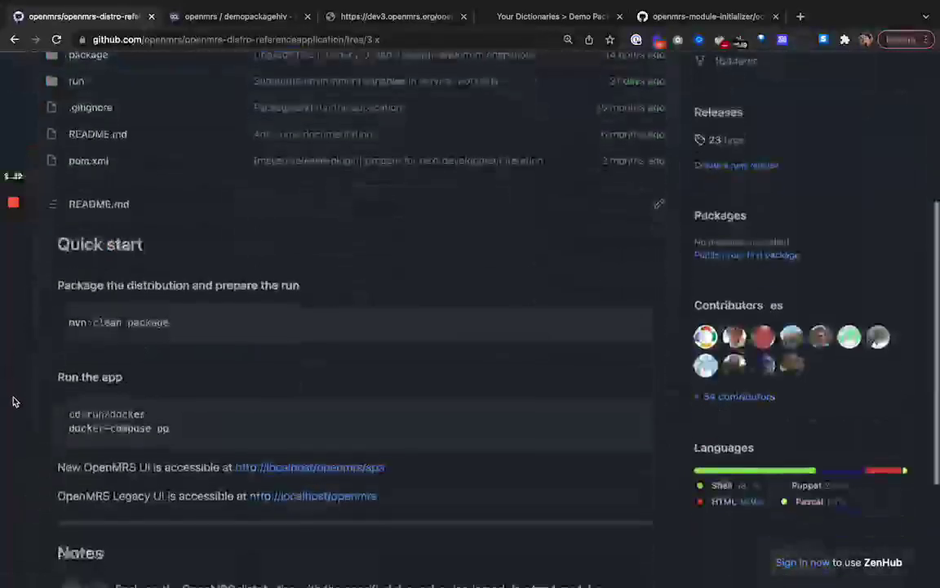
{"action": "scroll", "coordinate": [14, 400], "scroll_direction": "down", "scroll_amount": 2}
{"action": "scroll", "coordinate": [13, 400], "scroll_direction": "up", "scroll_amount": 5}
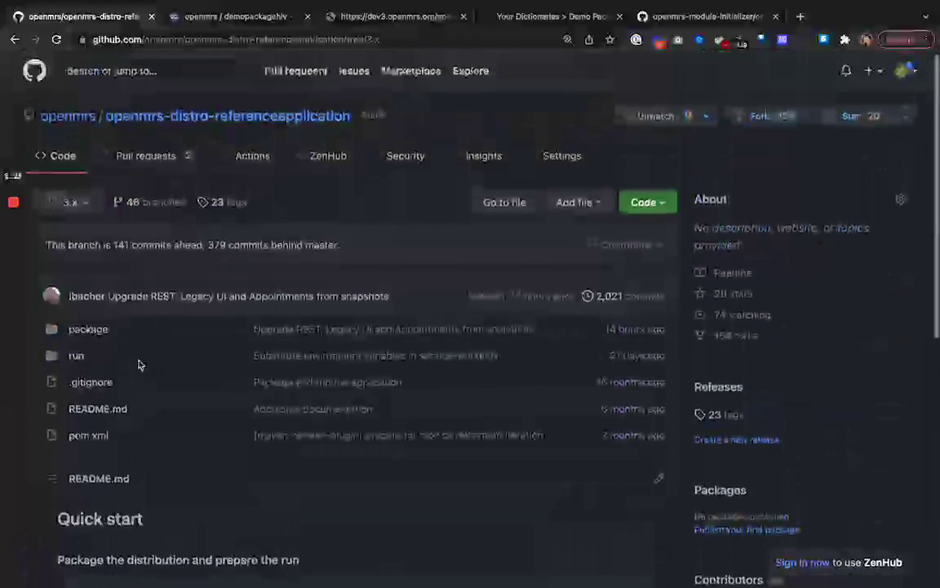
{"action": "left_click", "coordinate": [81, 329]}
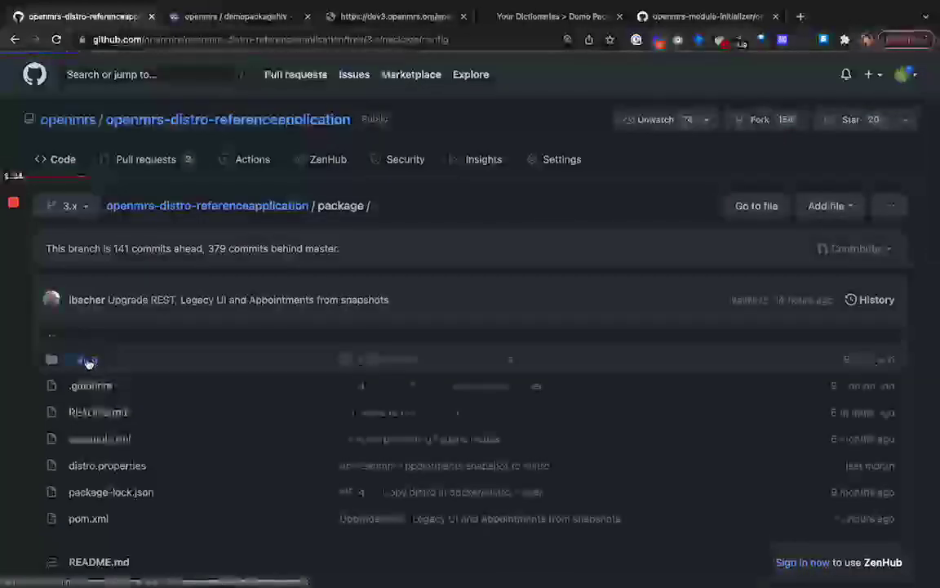
{"action": "left_click", "coordinate": [87, 360]}
{"action": "left_click", "coordinate": [88, 359]}
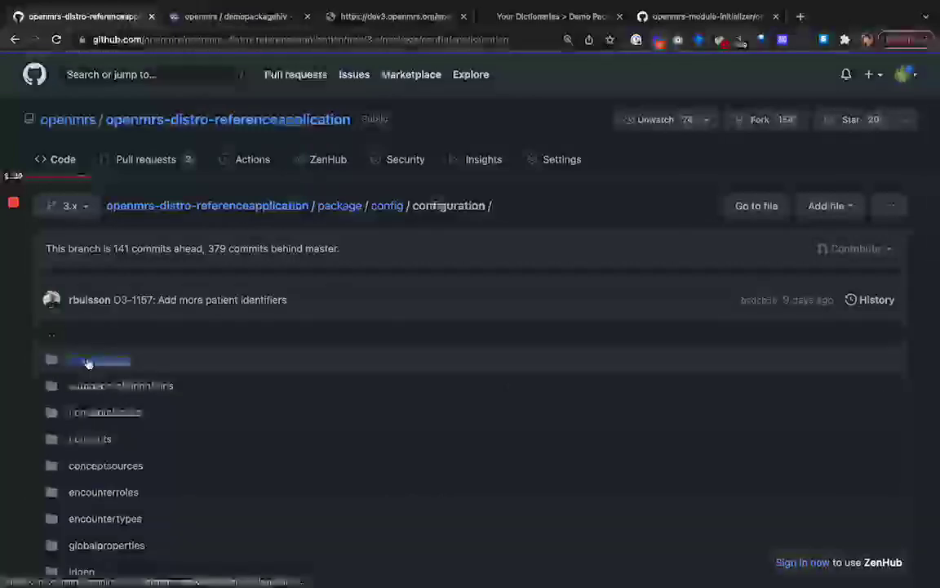
{"action": "scroll", "coordinate": [269, 478], "scroll_direction": "down", "scroll_amount": 5}
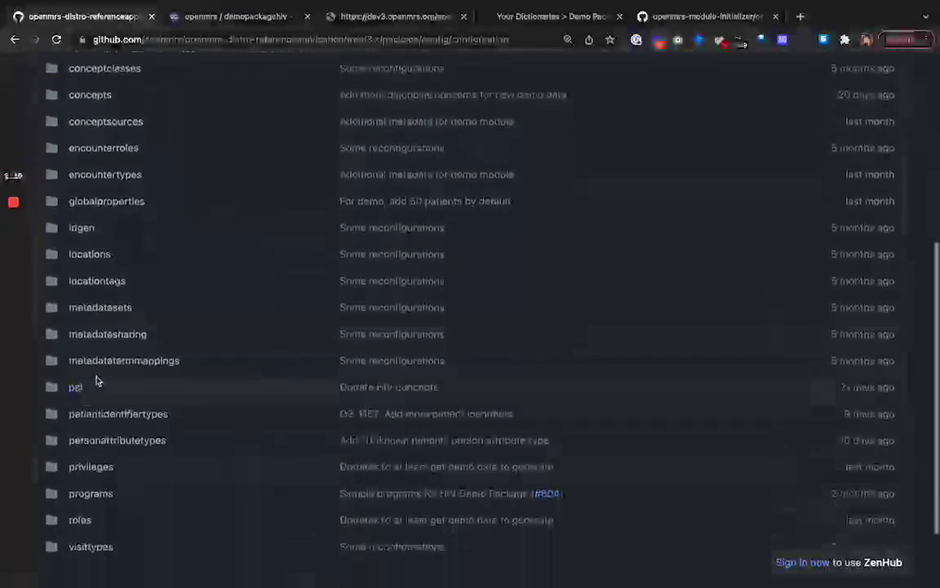
{"action": "left_click", "coordinate": [78, 393]}
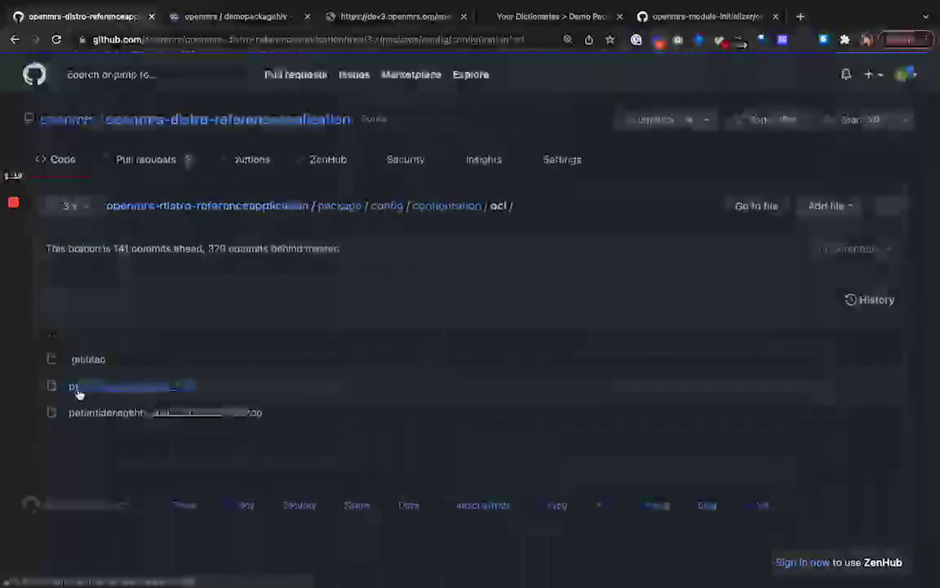
- Open the Demo Package: HIV collection's Versions and export version 9 as a zip
{"action": "mouse_move", "coordinate": [258, 22]}
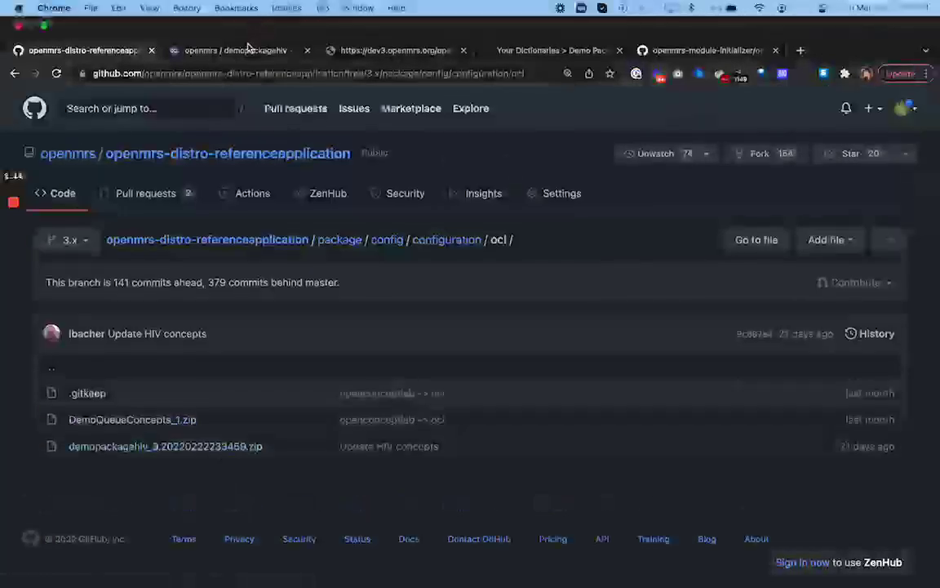
{"action": "left_click", "coordinate": [249, 48]}
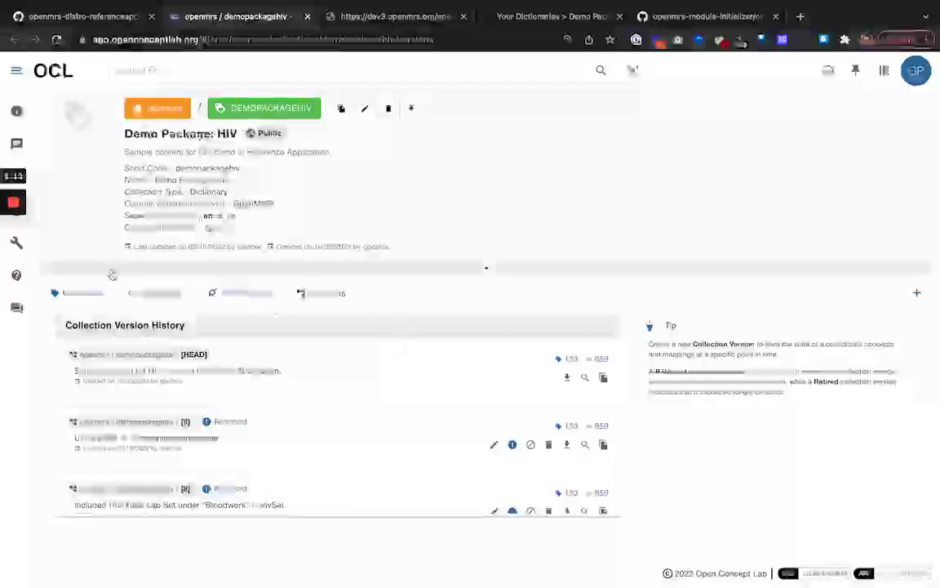
{"action": "left_click", "coordinate": [84, 286]}
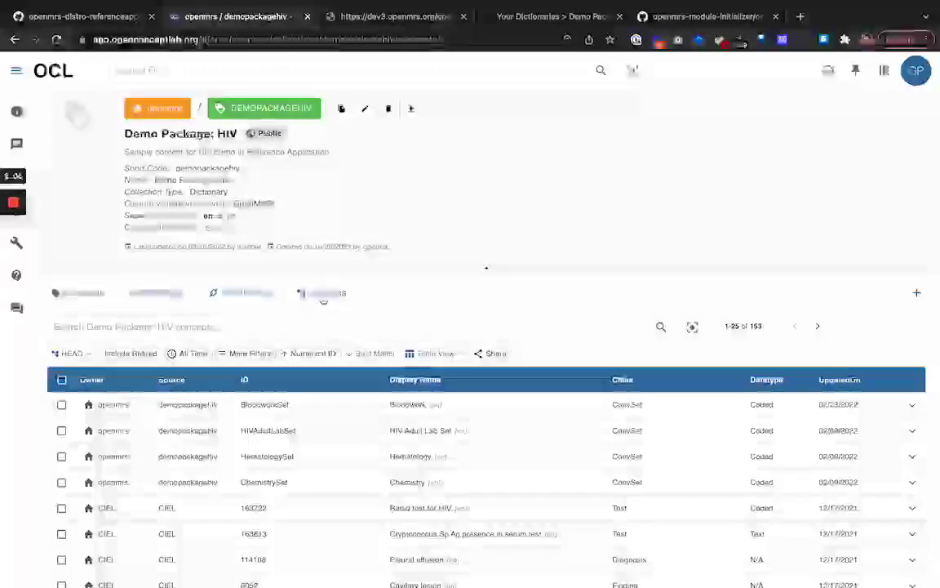
{"action": "left_click", "coordinate": [318, 295]}
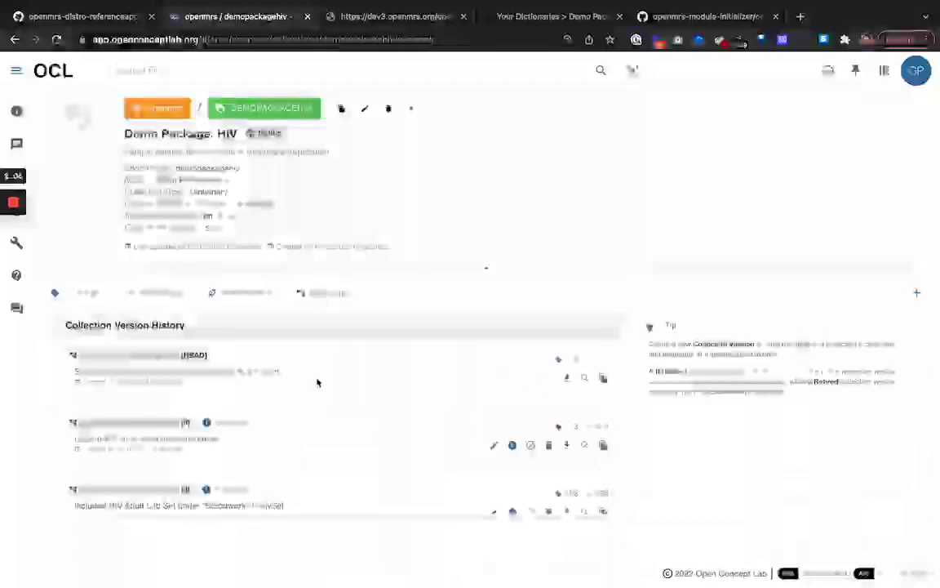
{"action": "scroll", "coordinate": [535, 383], "scroll_direction": "down", "scroll_amount": 1}
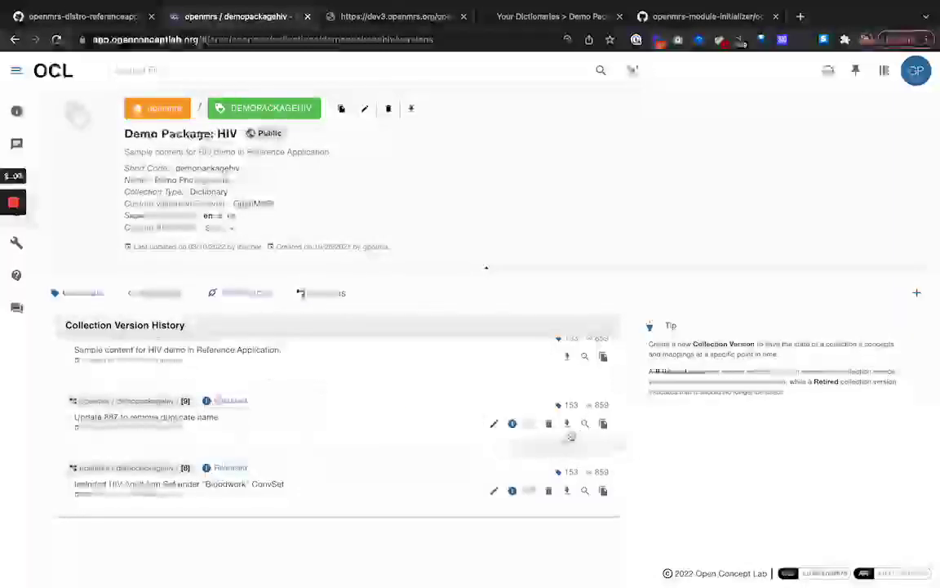
{"action": "left_click", "coordinate": [566, 423]}
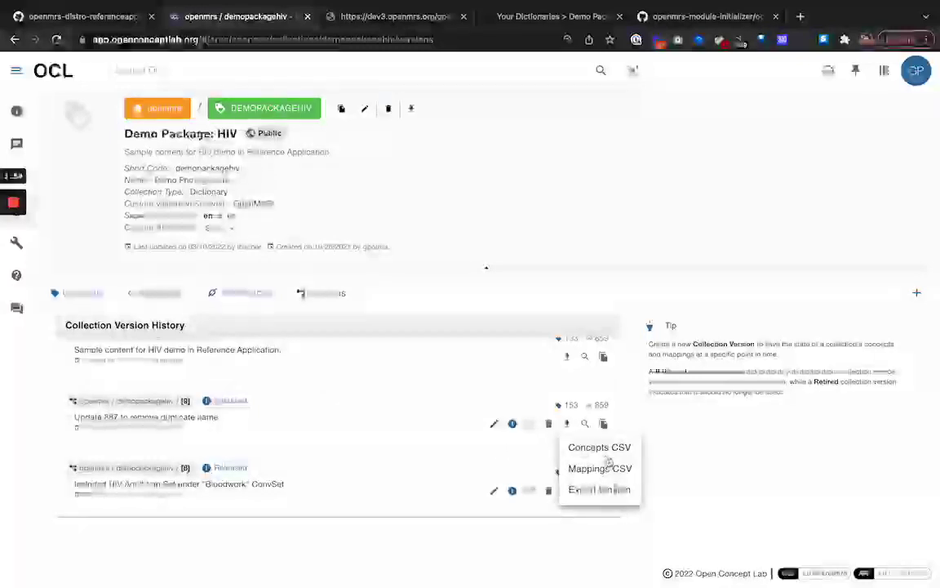
{"action": "left_click", "coordinate": [604, 491]}
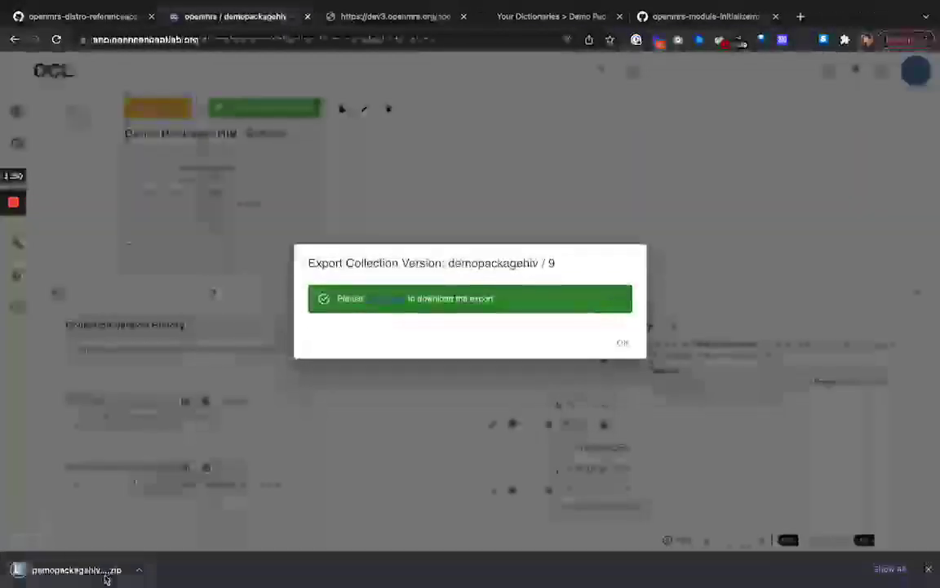
- Drag the downloaded demopackagehiv zip onto the GitHub distro ocl folder page to upload it
{"action": "left_click", "coordinate": [46, 20]}
{"action": "left_click_drag", "start_coordinate": [76, 570], "coordinate": [123, 571]}
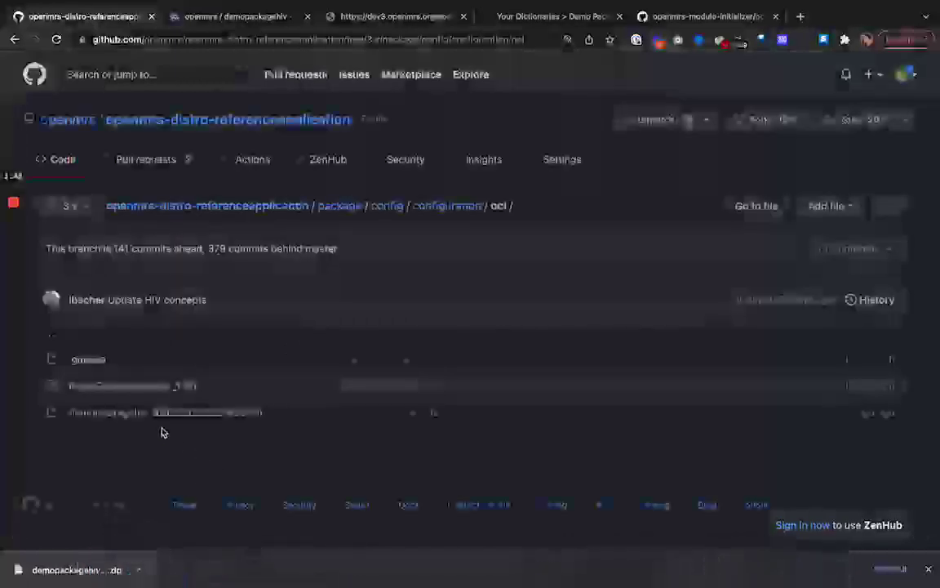